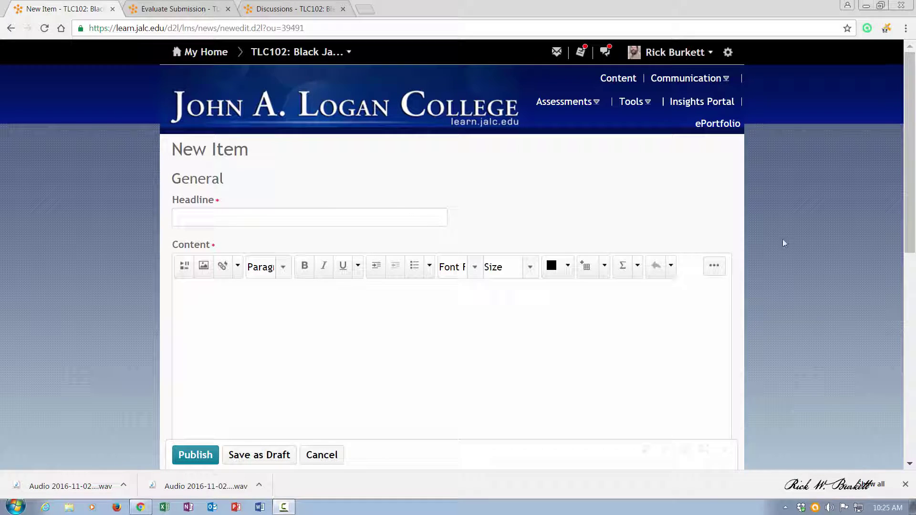
Step: Scroll the New Item form to the Attachments section showing Add a File, Record Audio and Record Video
left_click_drag(910, 224, 901, 424)
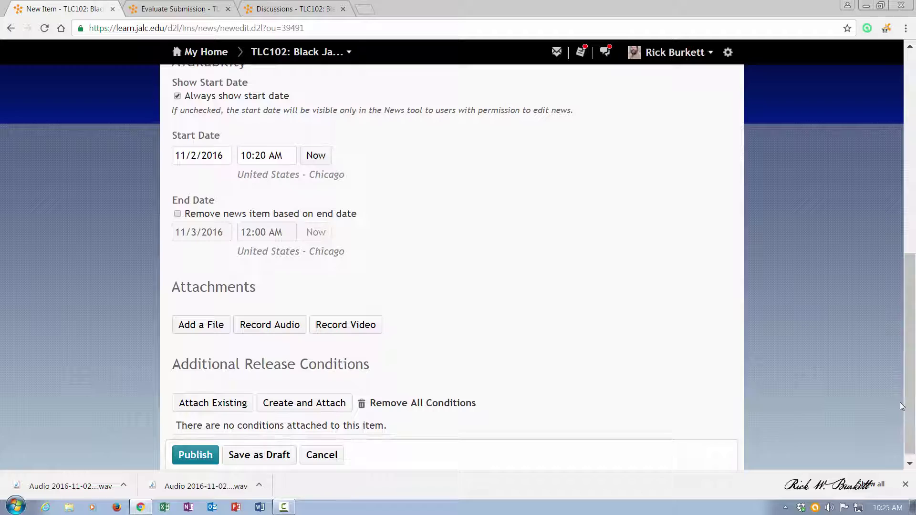
left_click_drag(173, 288, 254, 292)
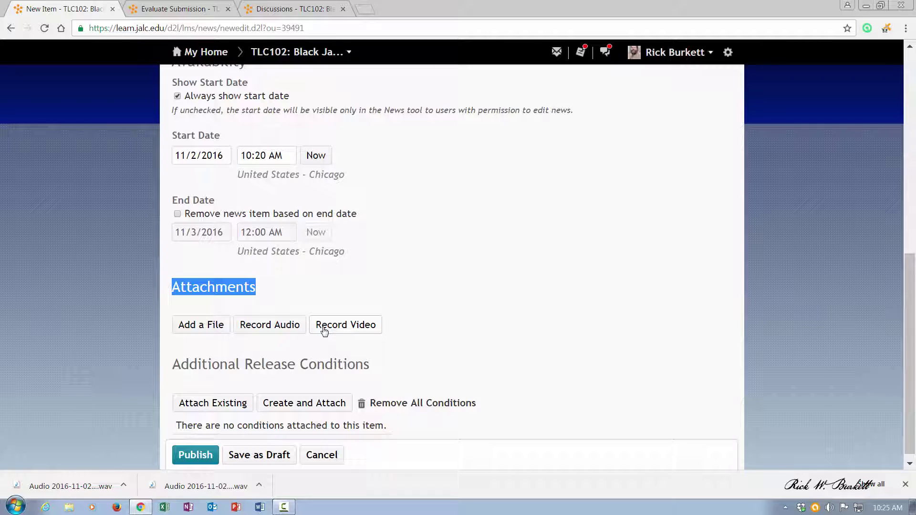
Step: Open the Record Audio dialog and allow microphone access in the Flash Player privacy settings
left_click(278, 330)
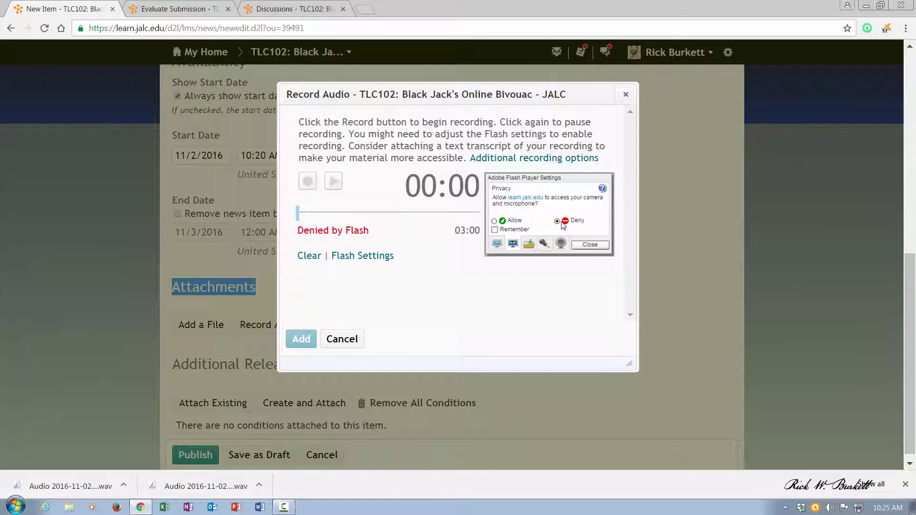
left_click(494, 222)
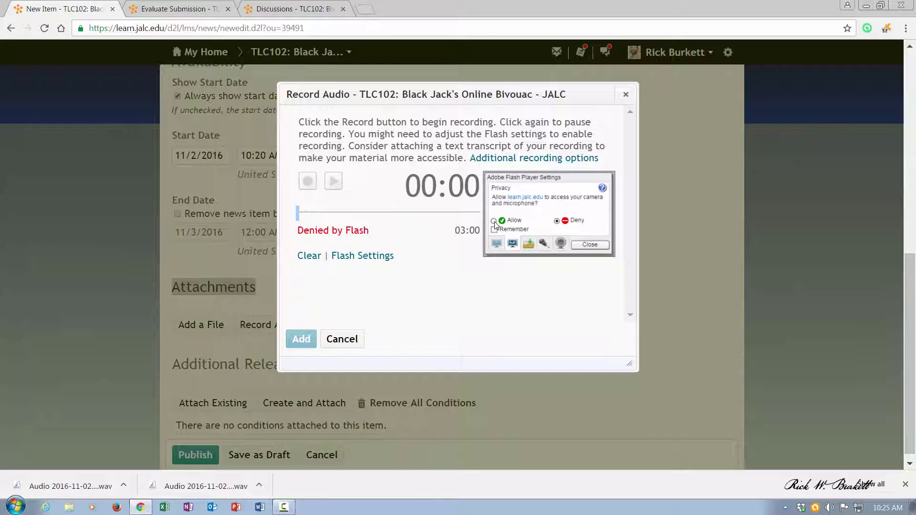
left_click(494, 222)
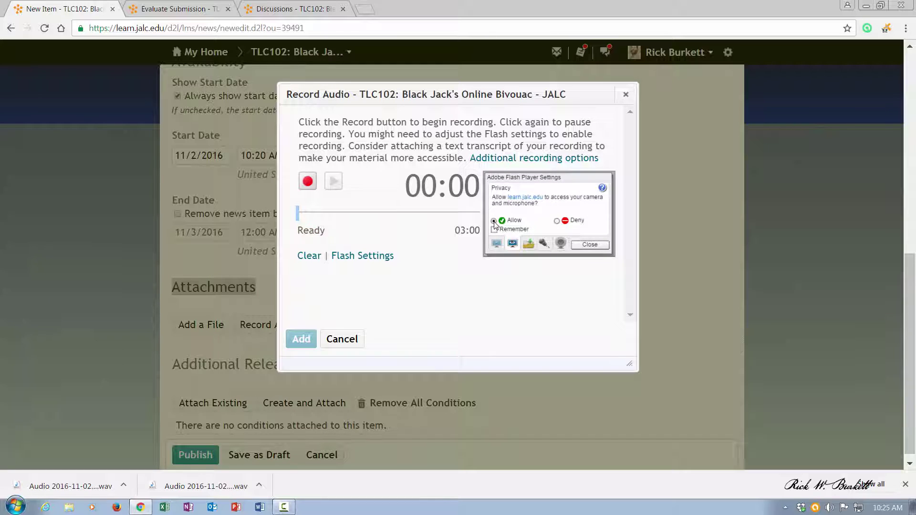
left_click(590, 245)
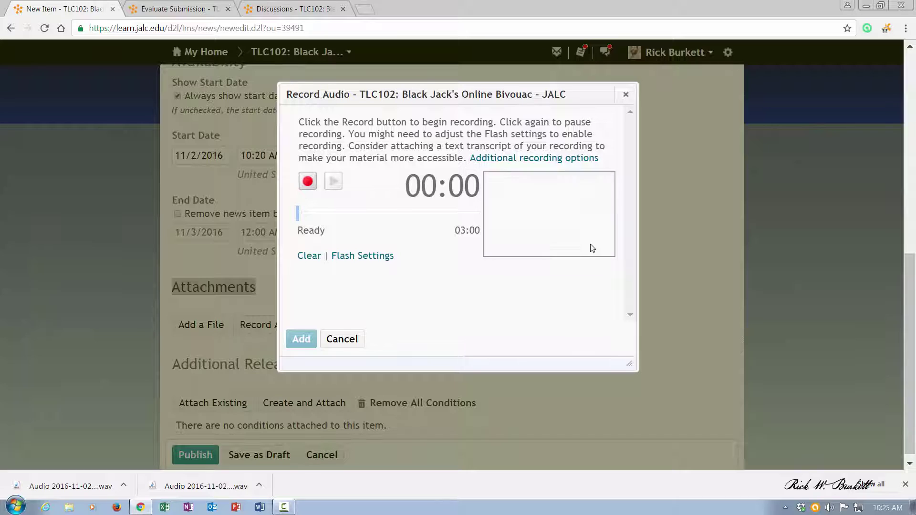
Step: Record an audio clip of about six seconds, stop it, and play it back
left_click(308, 181)
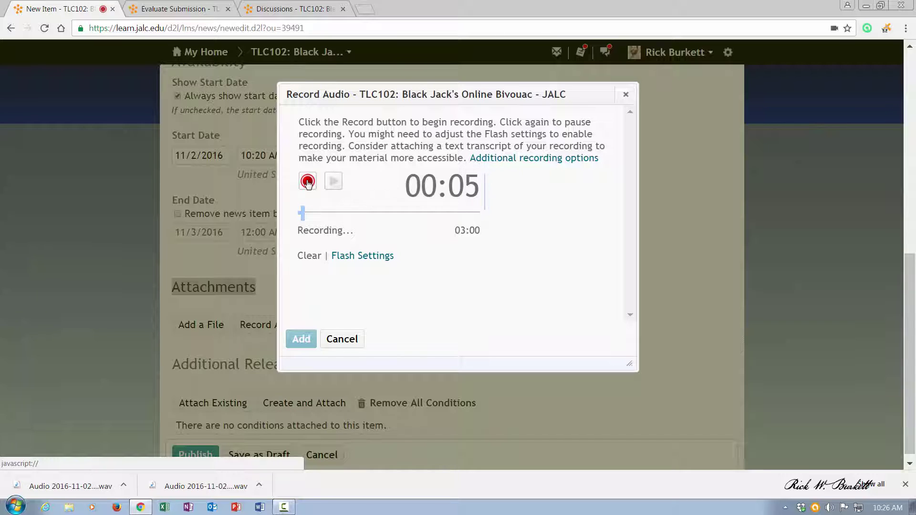
left_click(308, 181)
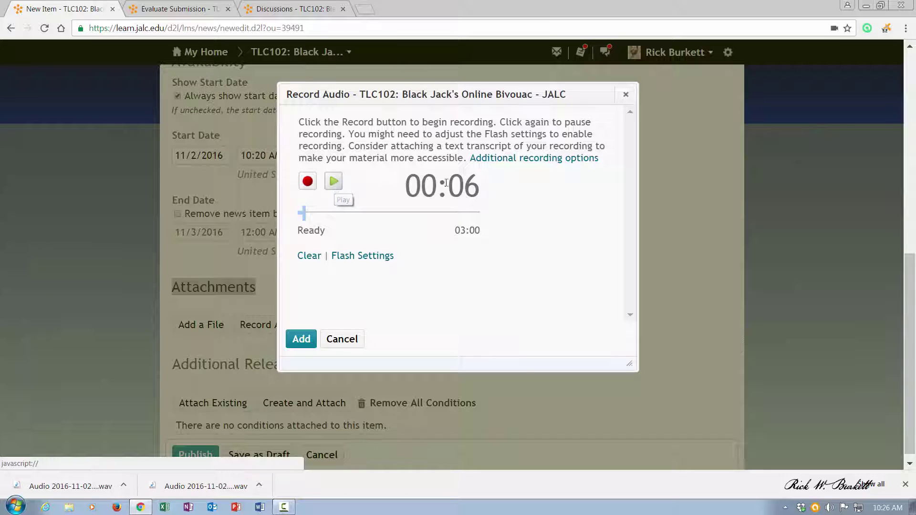
left_click(334, 182)
Step: Add Audio 2016-11-02 102709.wav to the news item, then test removing and restoring it
left_click(302, 341)
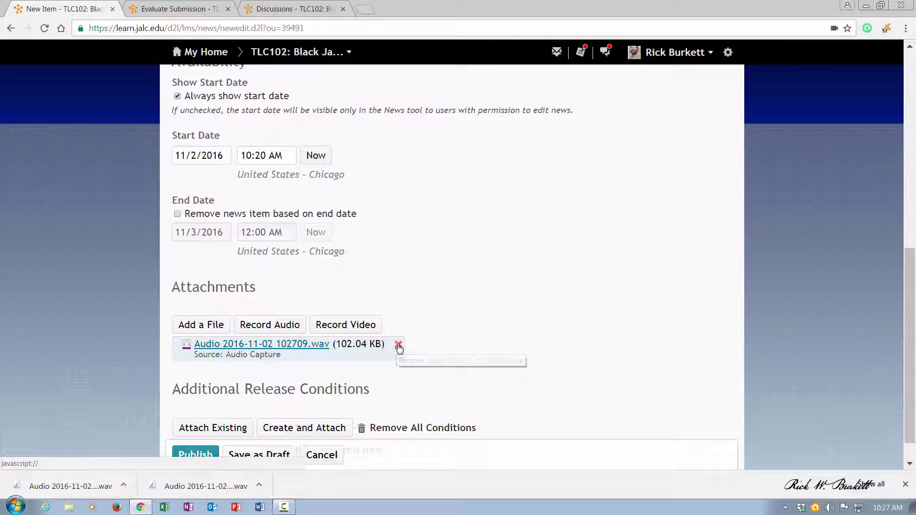
left_click(399, 345)
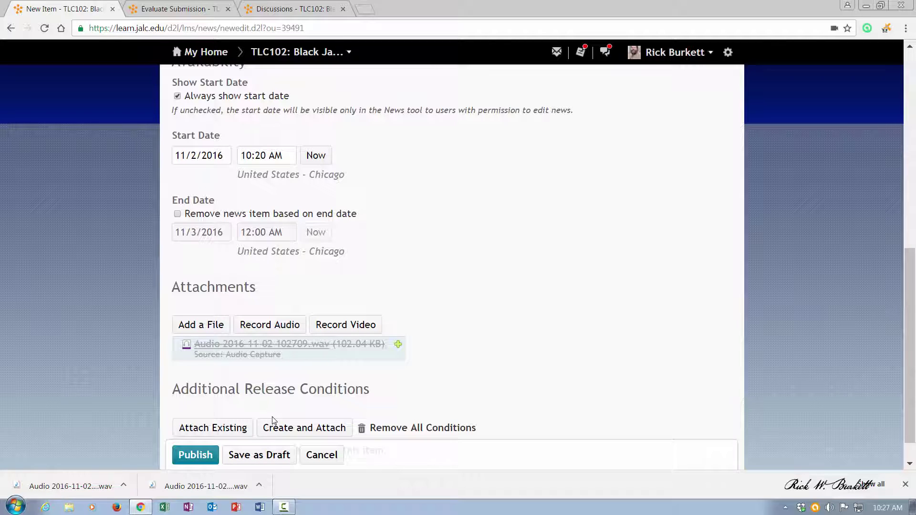
left_click(398, 344)
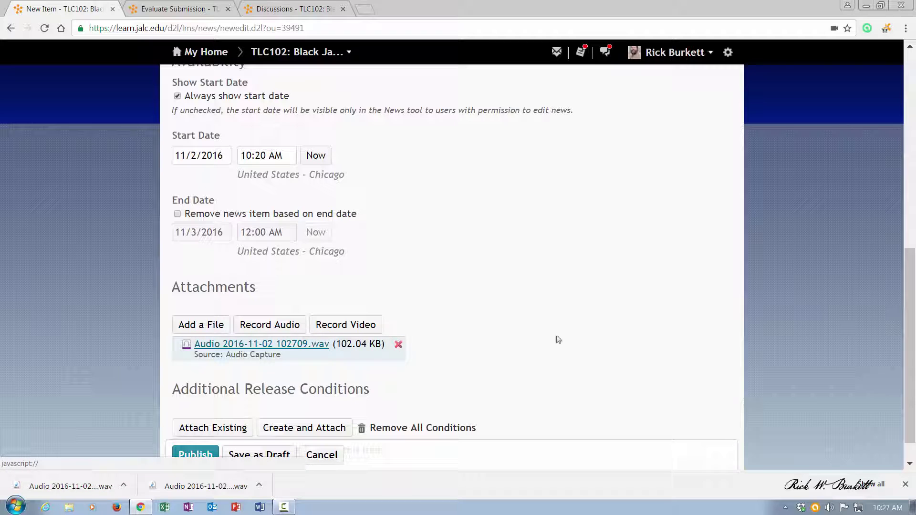
left_click_drag(914, 305, 896, 102)
Step: Enter 'Audio Welcome' as the news item headline
left_click(183, 215)
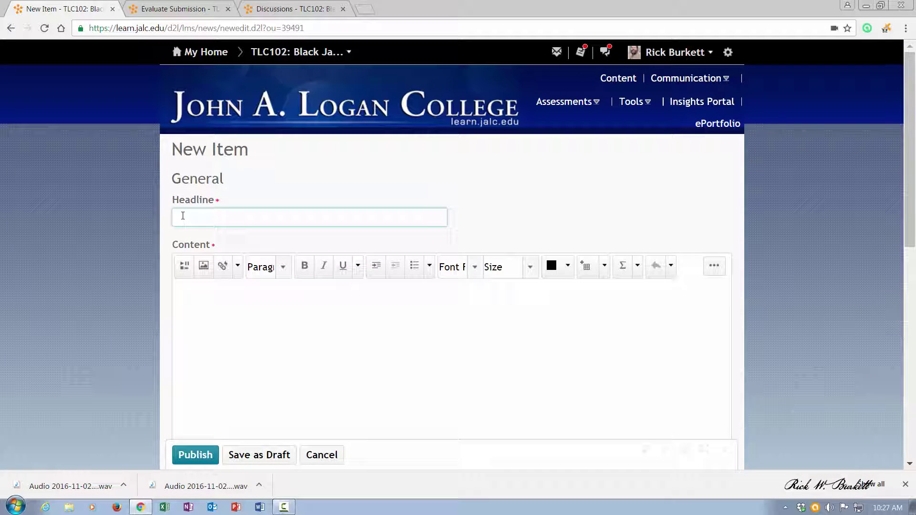
type("au")
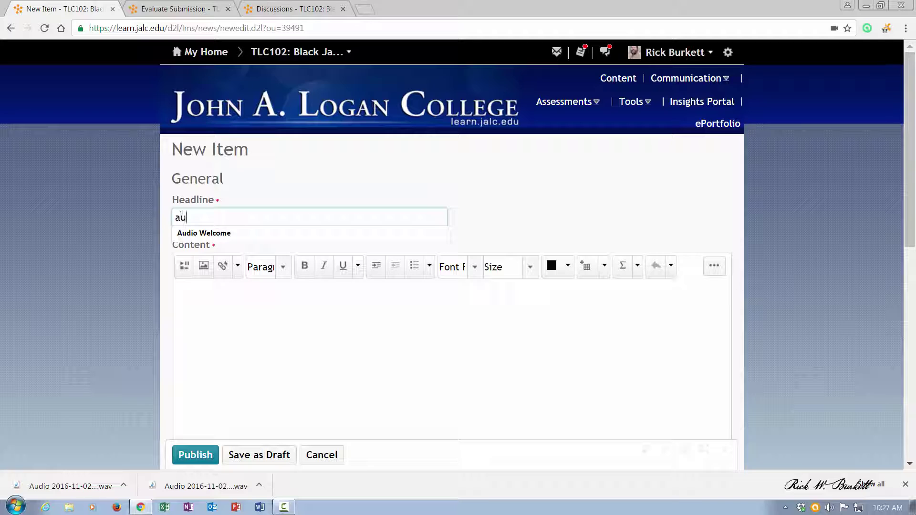
type("dio")
key("Down")
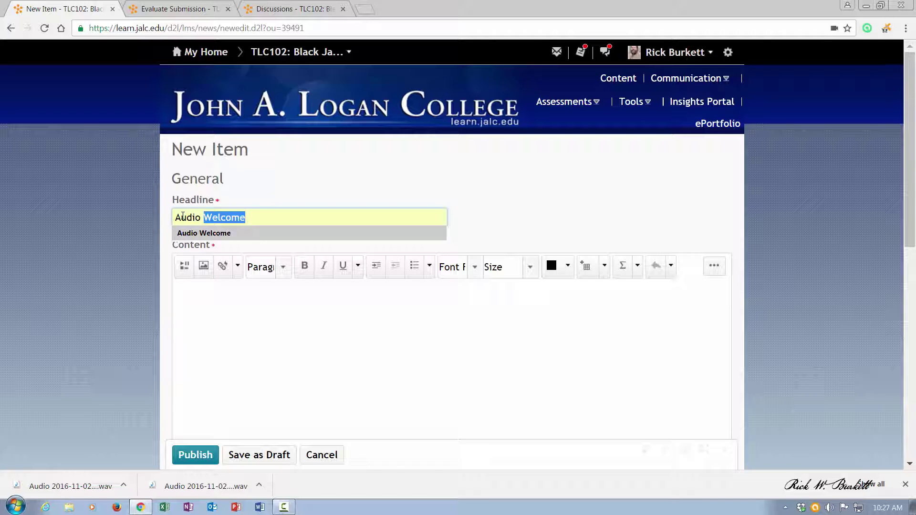
key("Tab")
Step: Write 'Welcome to the Course.' as the body text and publish the news item
left_click(220, 315)
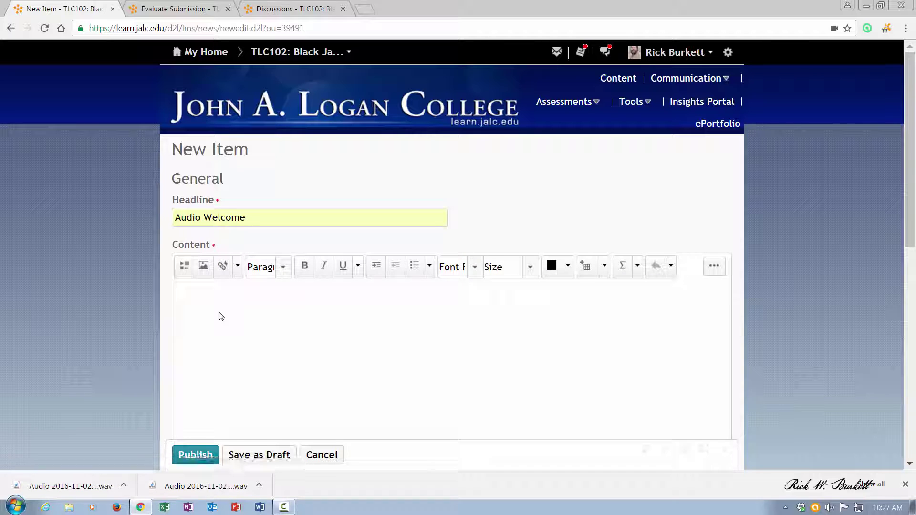
type("W")
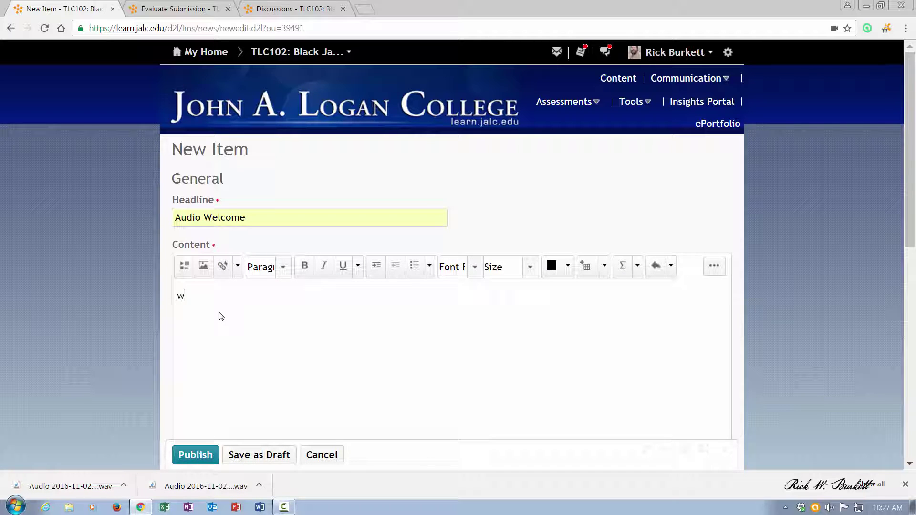
key("BackSpace")
type("Wee")
key("BackSpace")
type("lcome to the Course.")
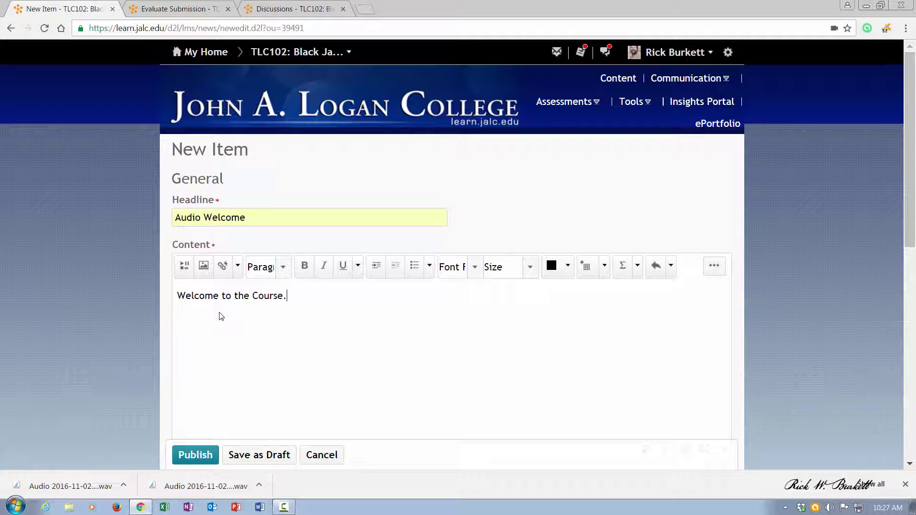
left_click(207, 457)
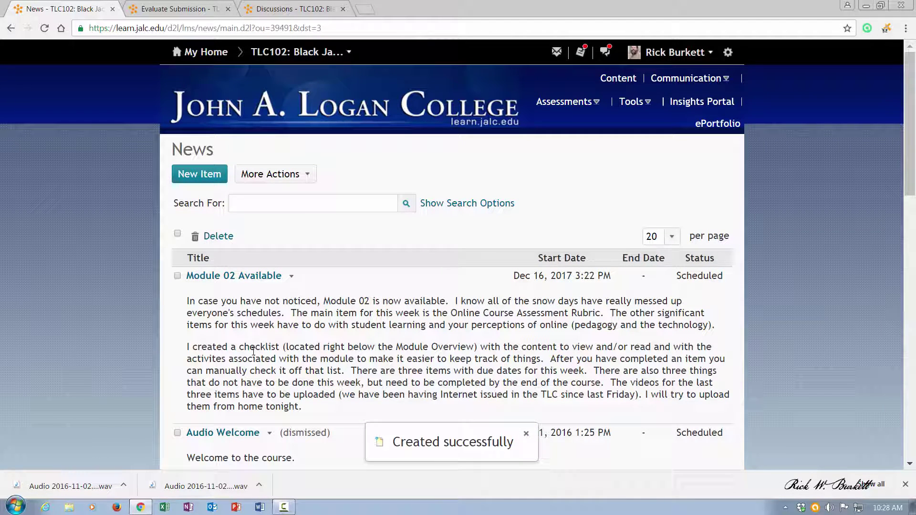
Step: Download the Audio Welcome .wav attachment and play it in Windows Media Player
scroll(257, 387, "down", 5)
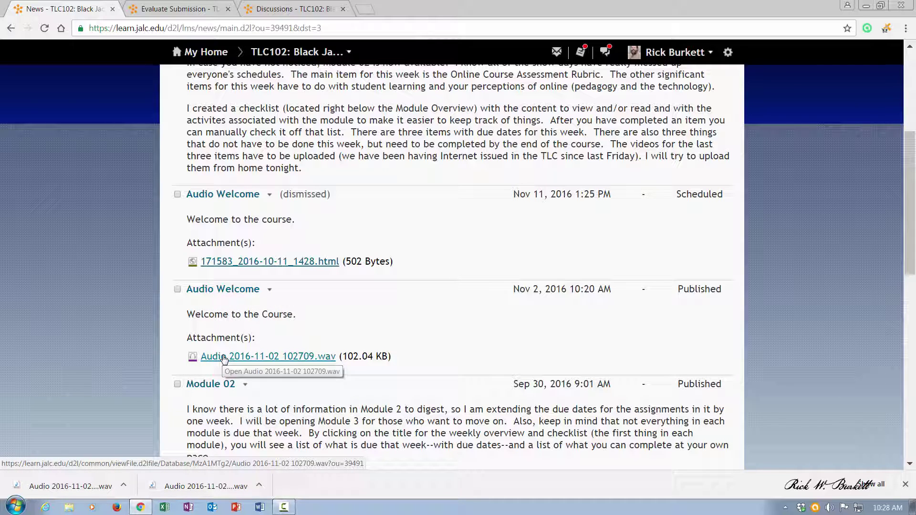
left_click(252, 358)
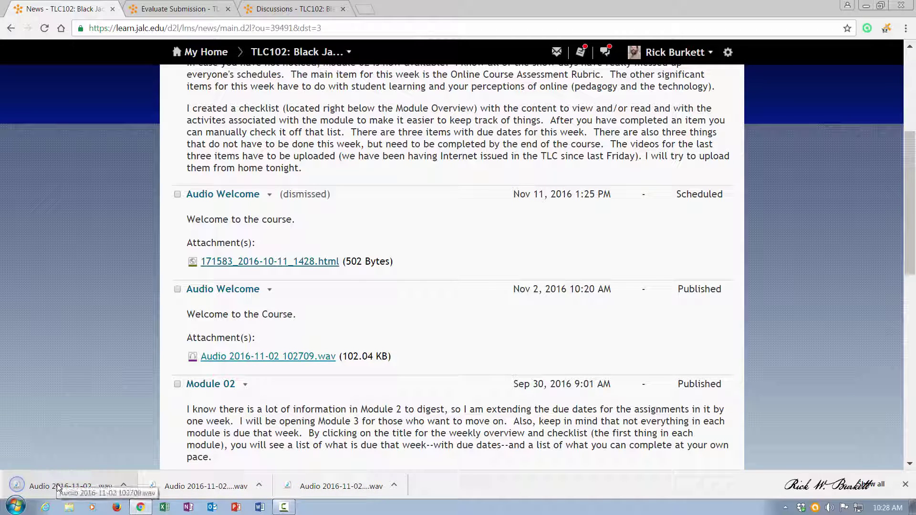
left_click(75, 488)
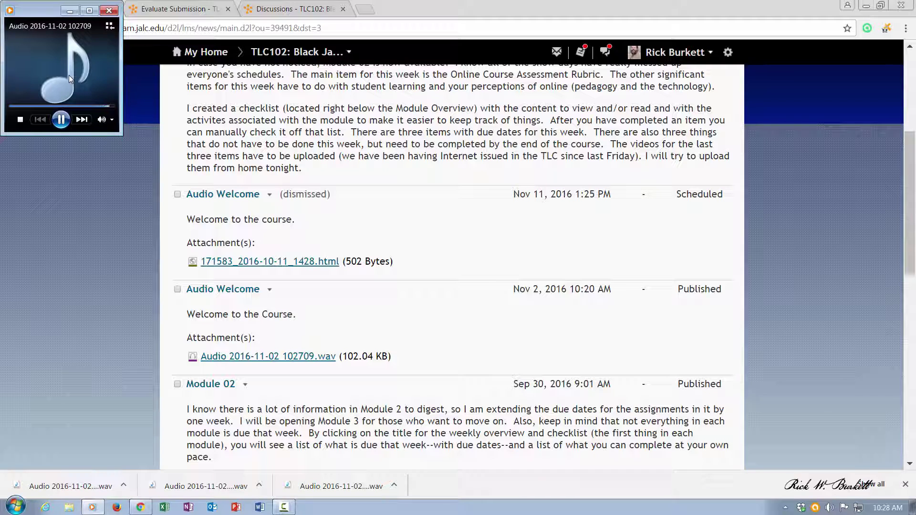
left_click(109, 12)
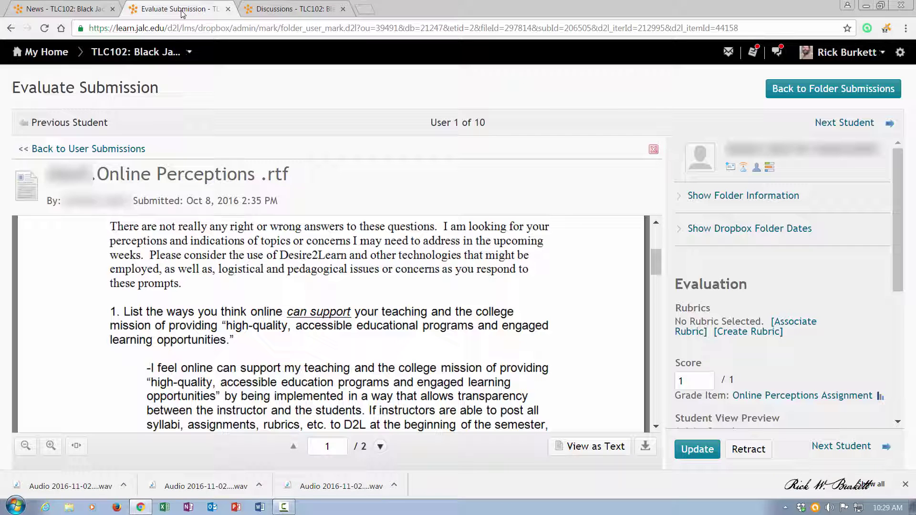
Step: Show the Record Audio button in the Online Perceptions submission's Feedback area
left_click(183, 13)
left_click_drag(898, 228, 898, 347)
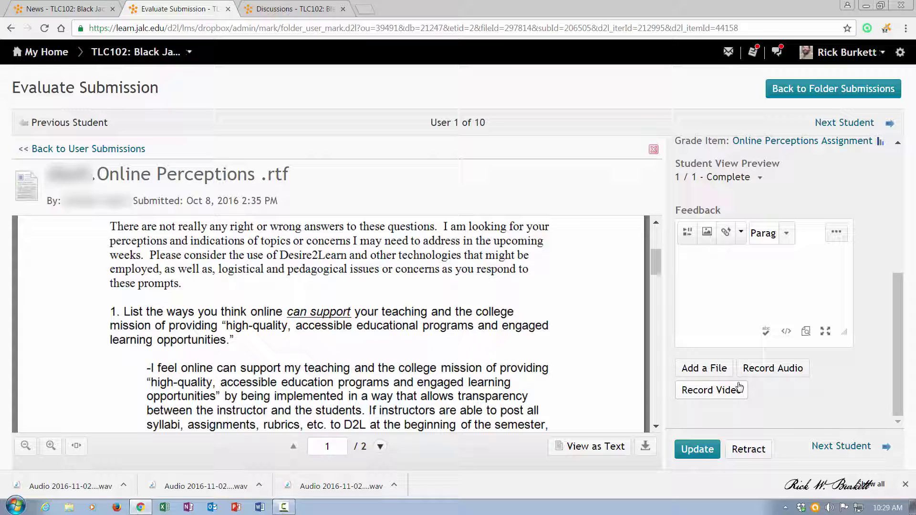
Step: Start a new Big Muddy Forum thread and show the Attachments section of its Compose window
left_click(281, 10)
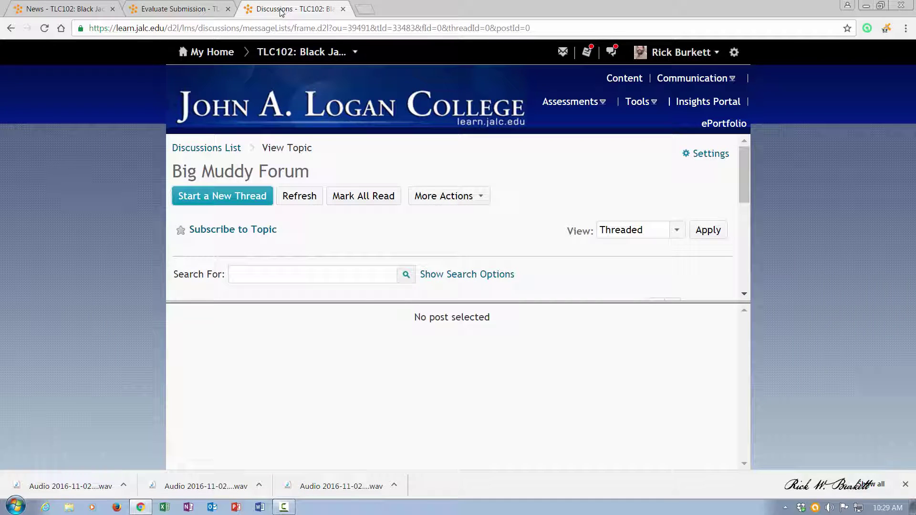
left_click(236, 200)
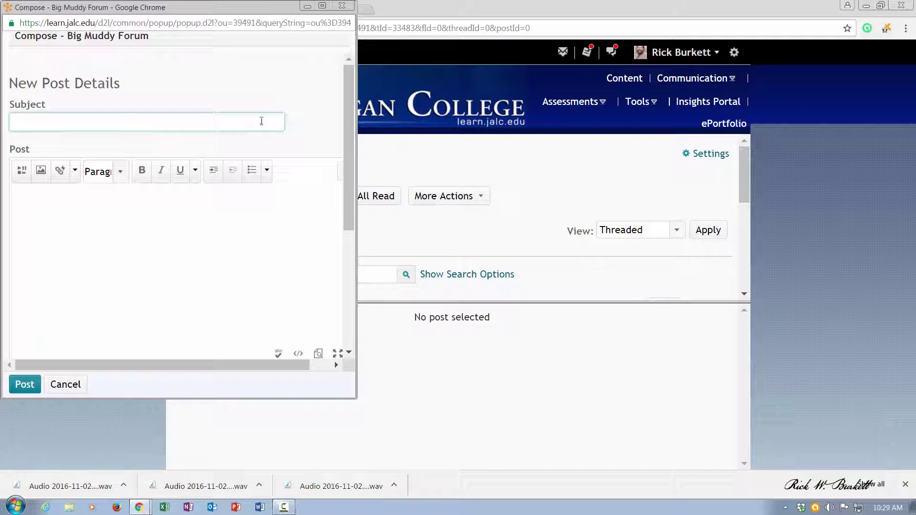
left_click_drag(348, 107, 355, 257)
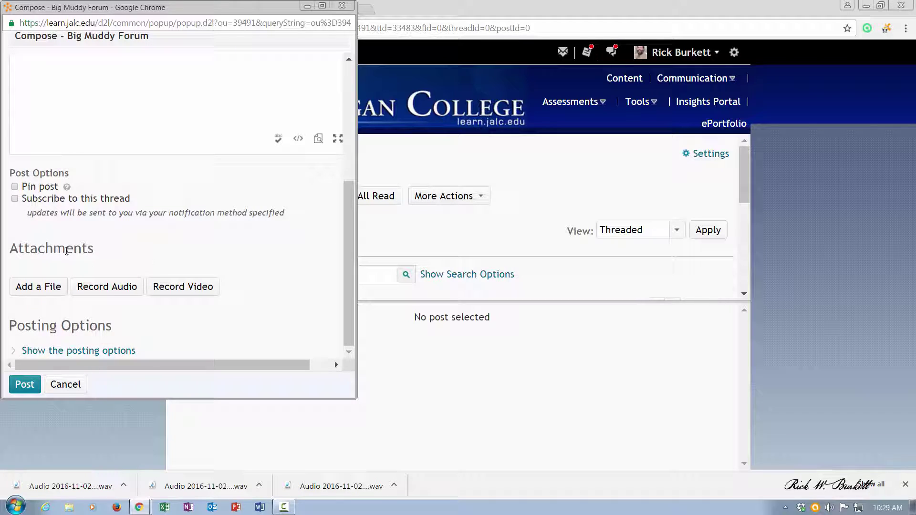